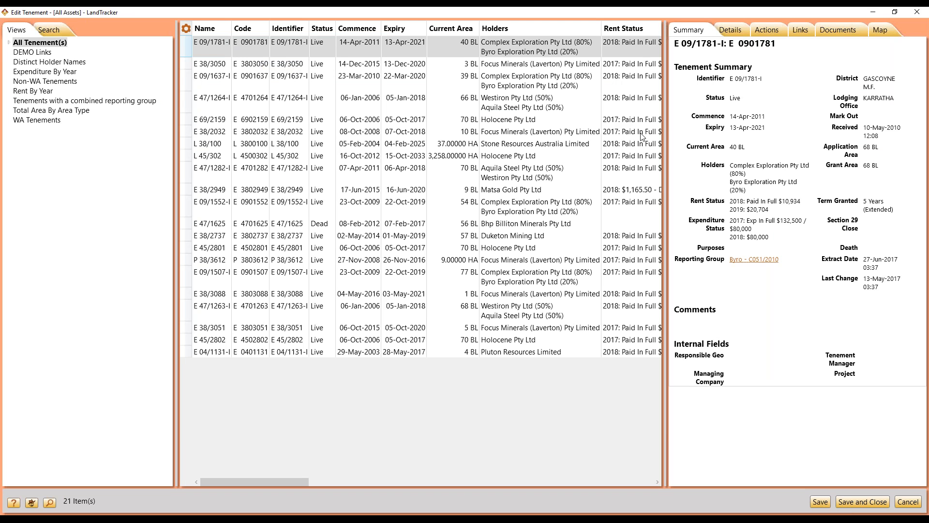
Step: Widen the details panel and open the selected tenement's list of links
drag(667, 131, 552, 132)
click(675, 31)
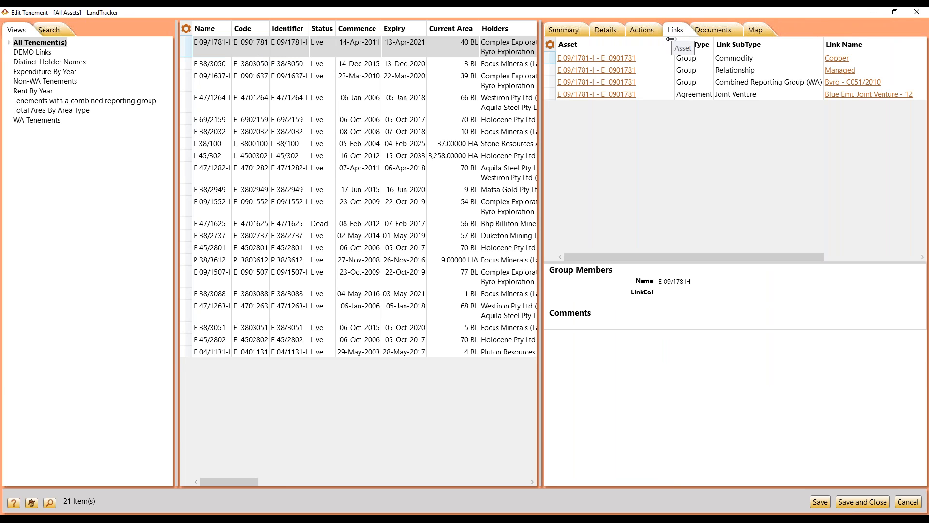
drag(671, 39, 720, 39)
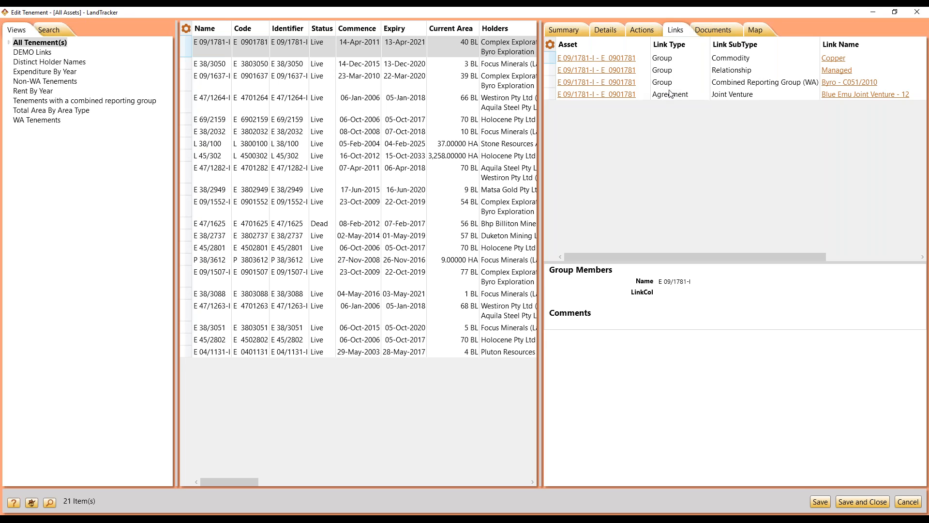
Step: Select the first six tenements and filter their links to the Agreement link type only
click(669, 96)
right_click(671, 97)
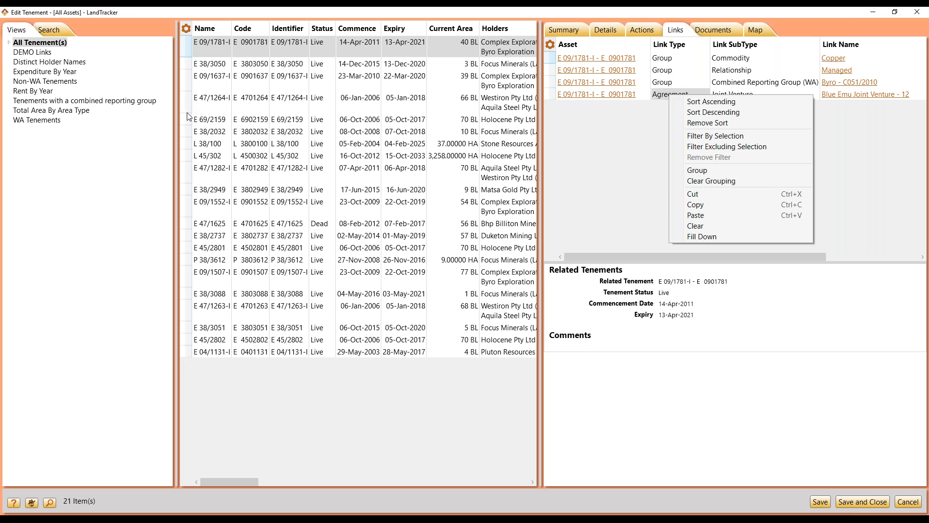
click(187, 132)
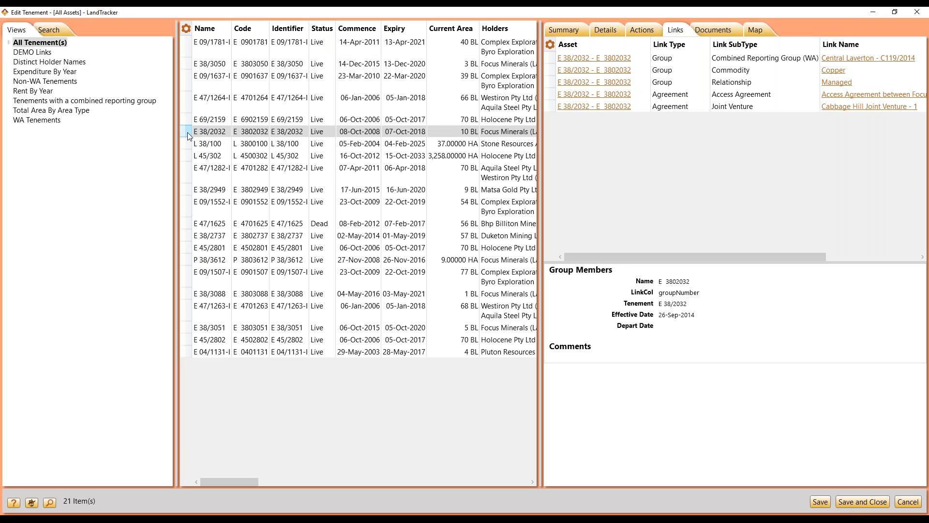
drag(187, 132, 186, 50)
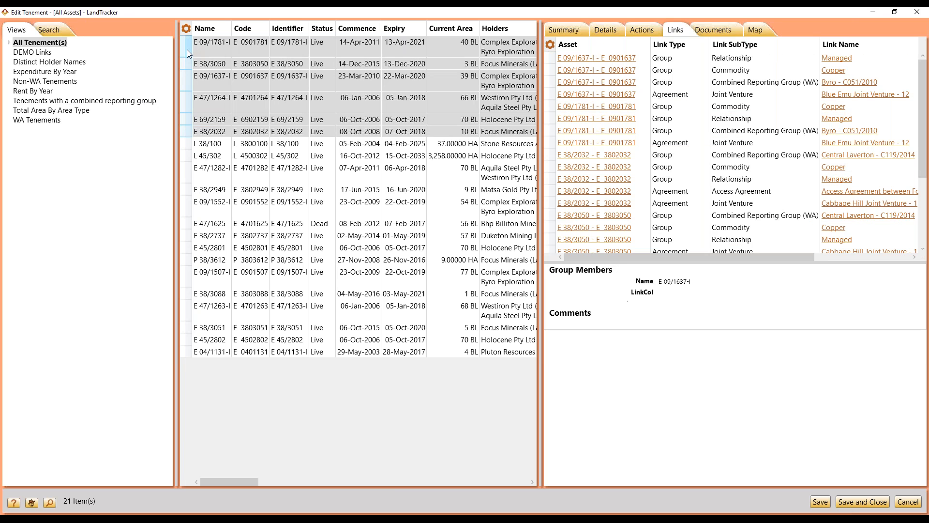
right_click(677, 98)
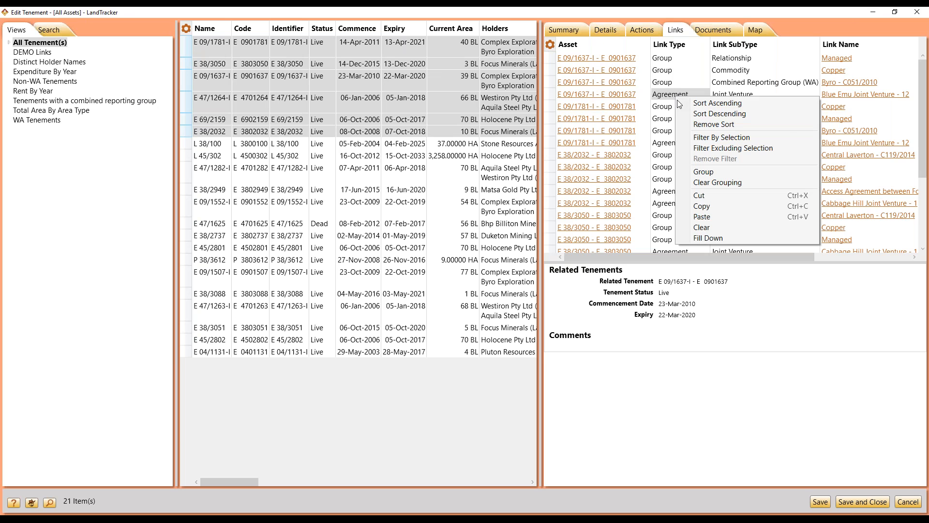
click(695, 138)
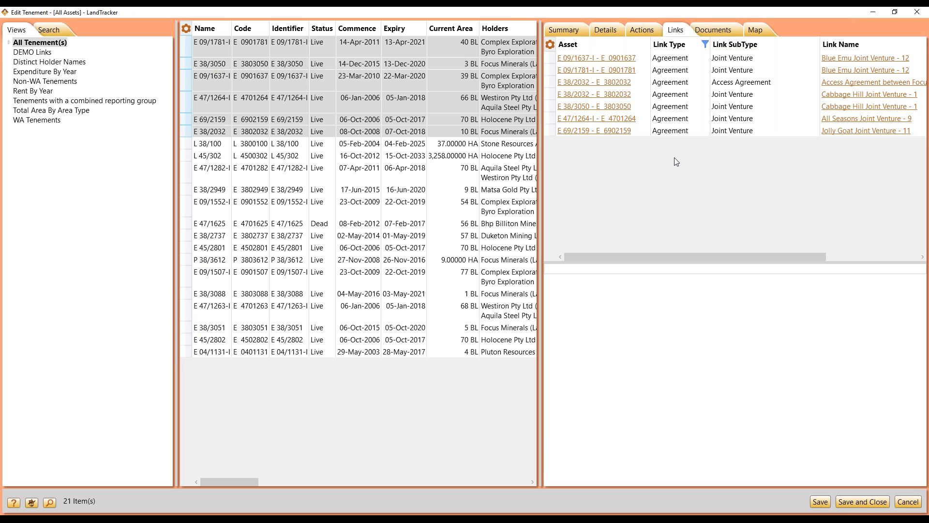
Step: Open the Actions list and show the incomplete actions of the first tenement only
click(564, 30)
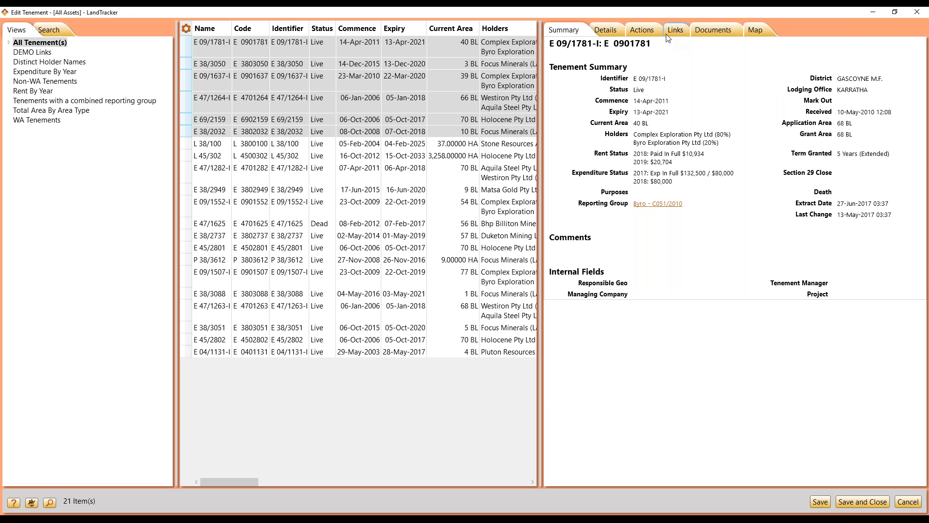
click(635, 28)
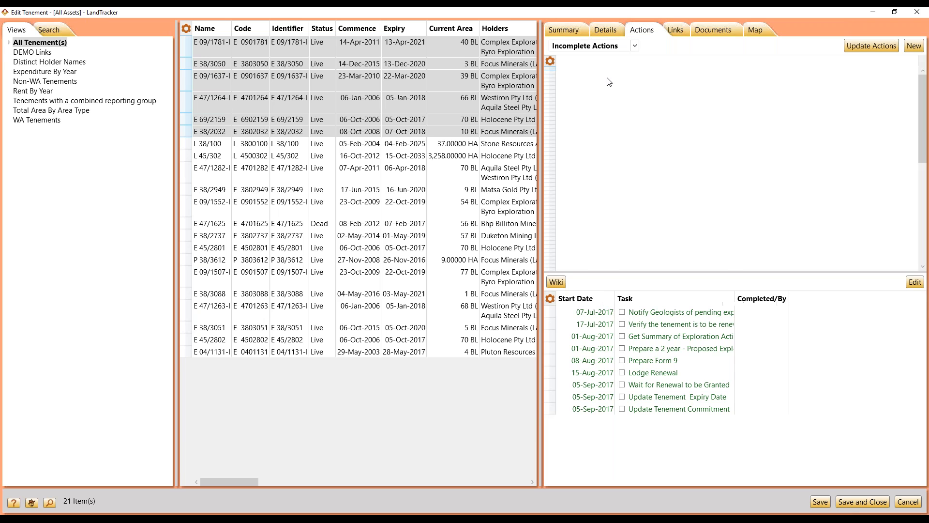
drag(464, 216, 396, 209)
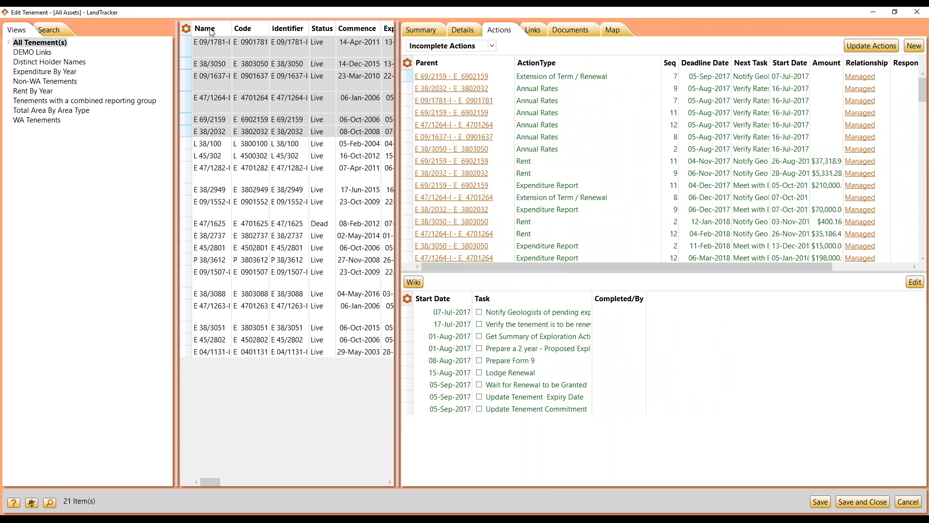
click(188, 43)
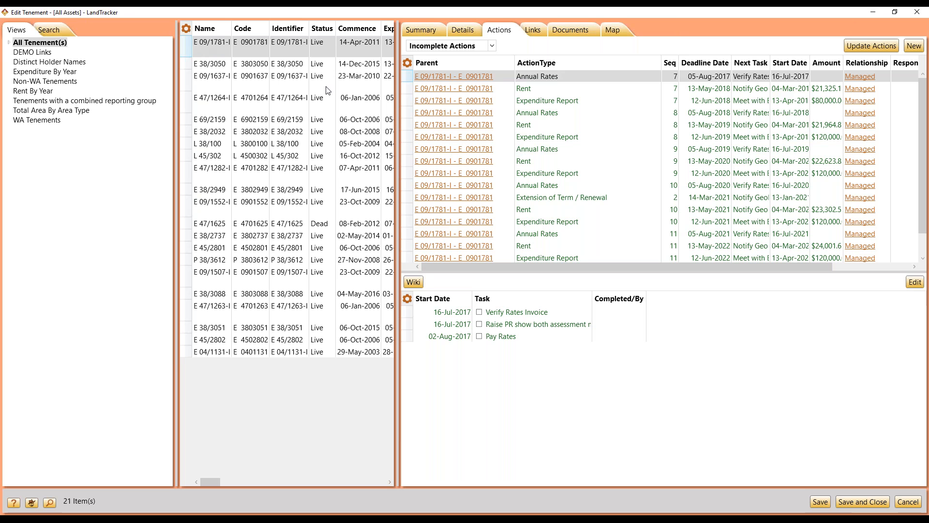
Step: Add the comment "+do this every time" to the first tenement's 2018 Rent action
click(407, 89)
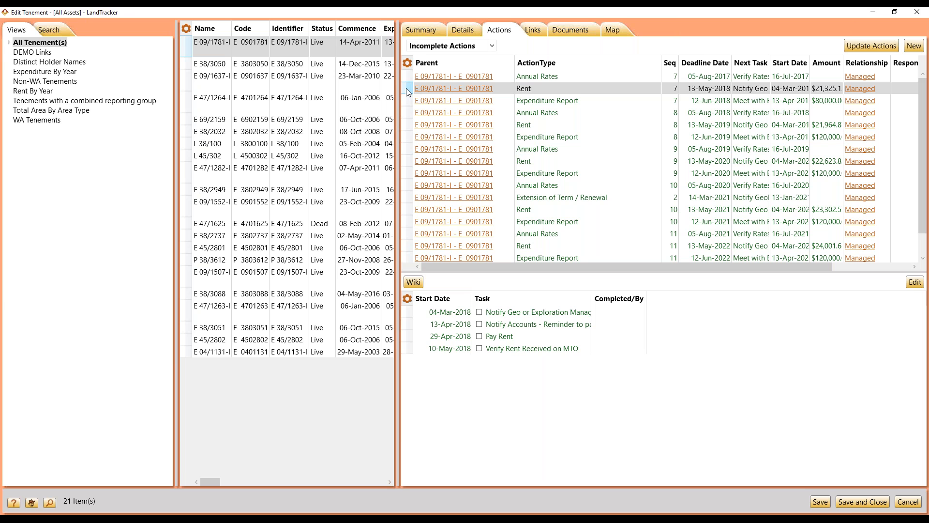
right_click(407, 92)
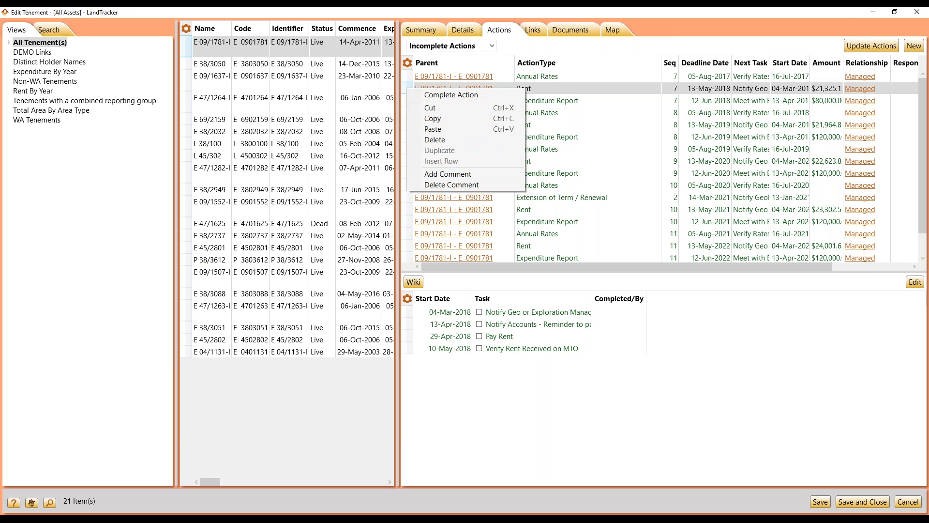
click(447, 174)
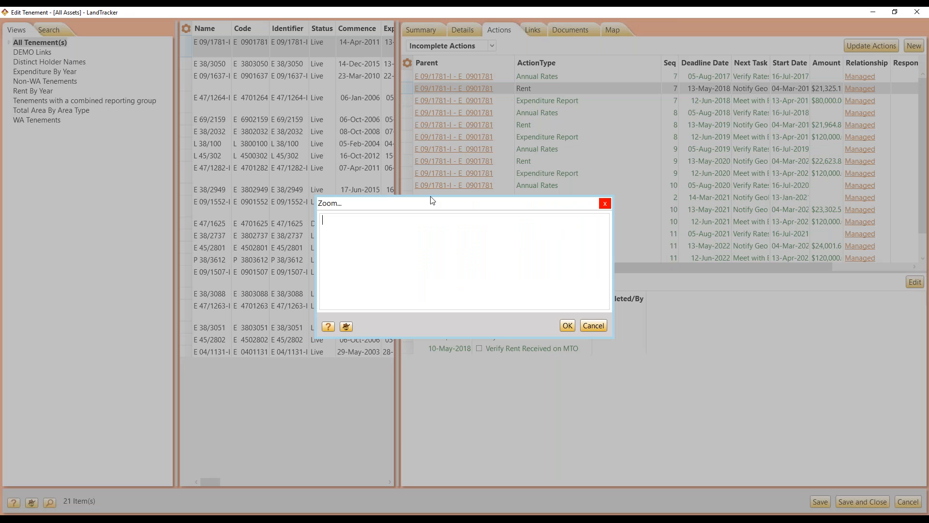
text(+do this every time)
click(568, 327)
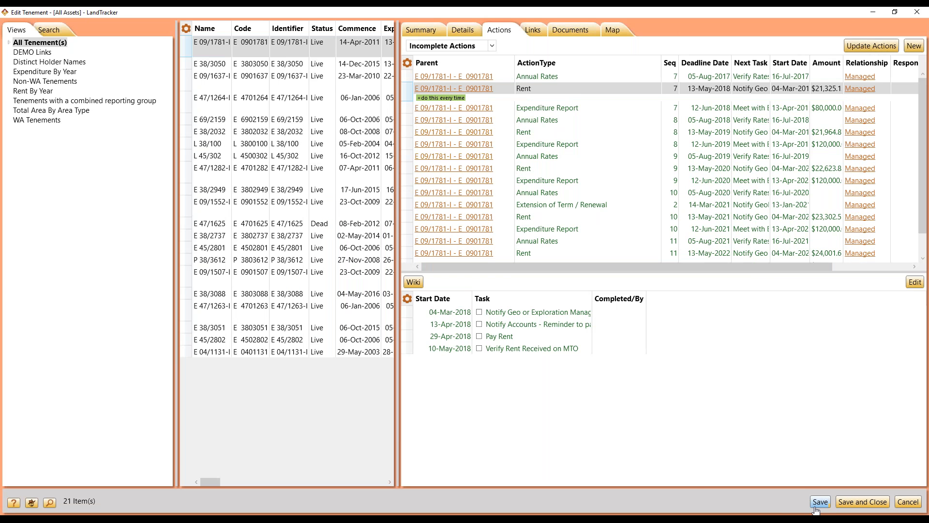
Step: Run Update Actions for the tenement and save the accepted Rent changes
click(854, 47)
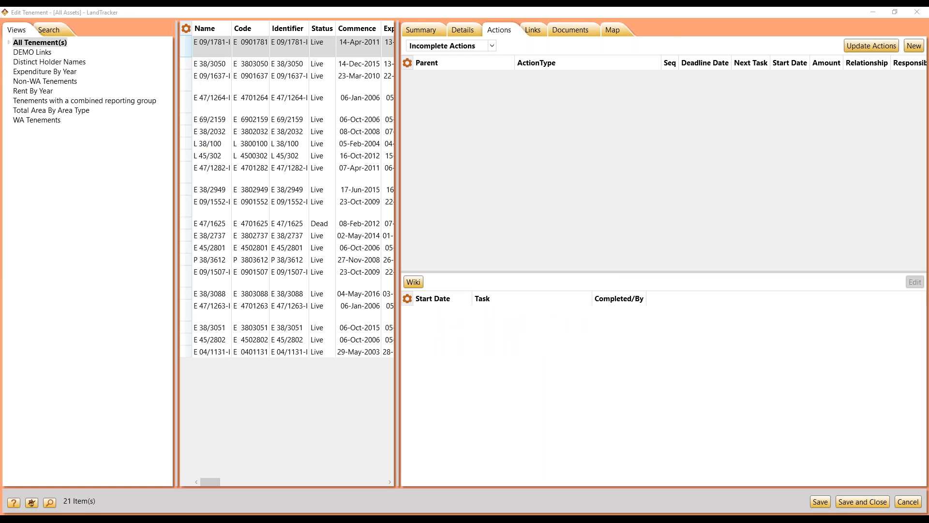
drag(0, 39, 429, 1)
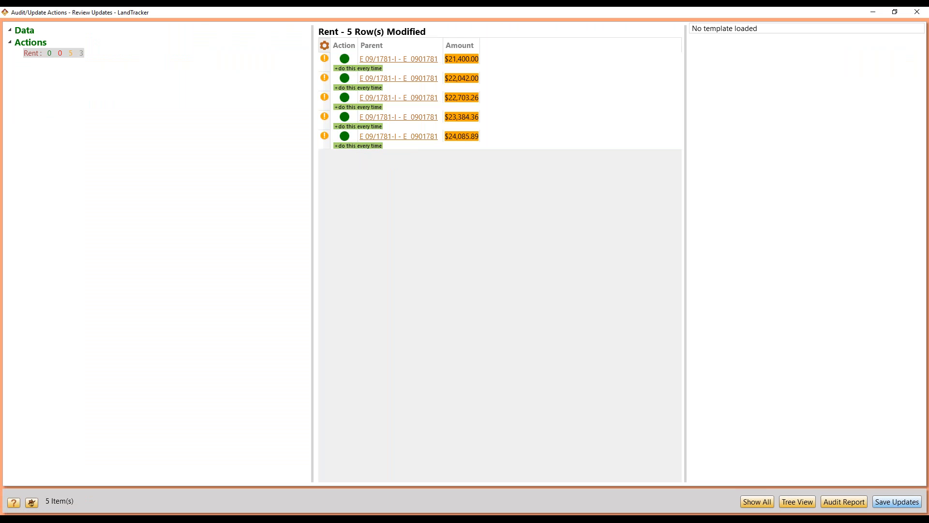
click(897, 504)
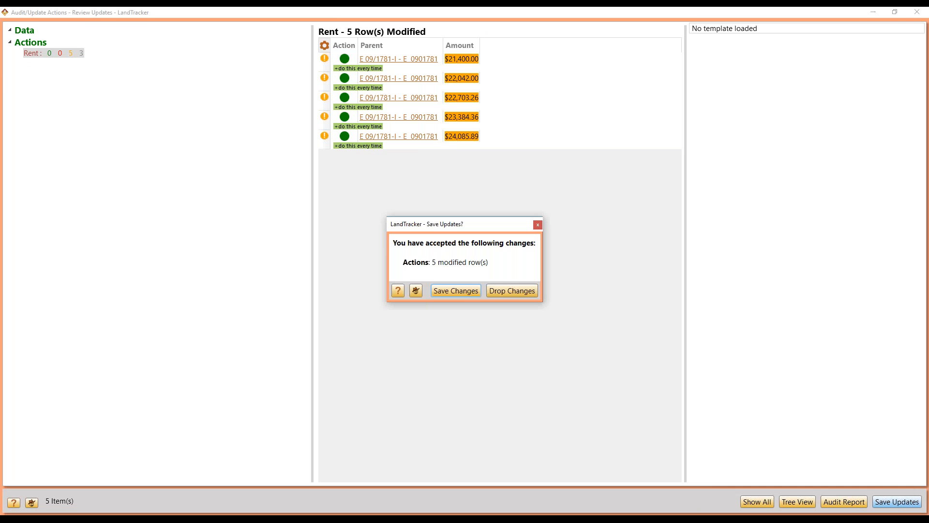
click(450, 292)
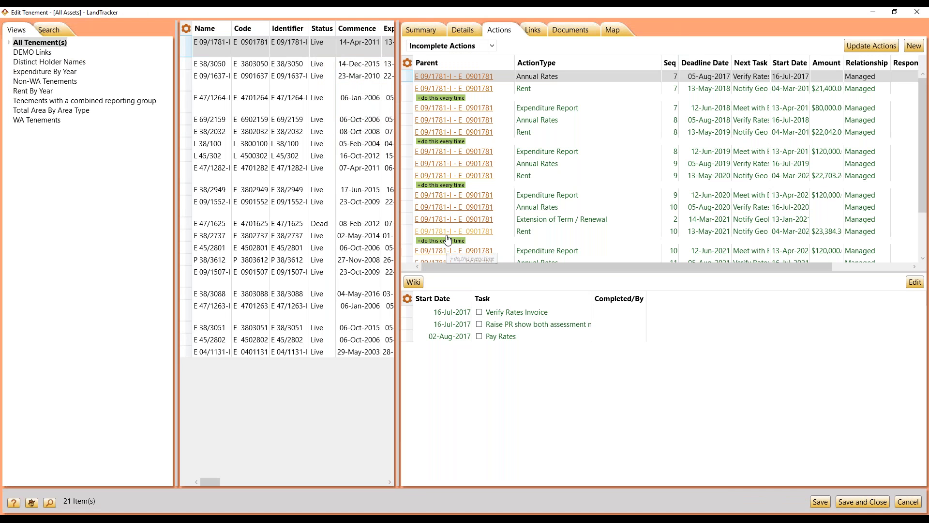
Step: Review the tasks of the individual Rent and Annual Rates actions
click(419, 240)
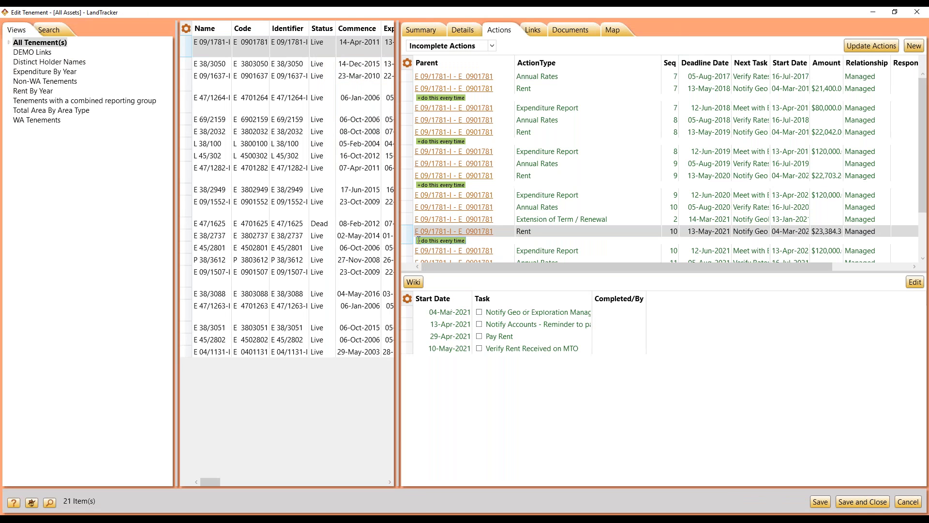
click(417, 98)
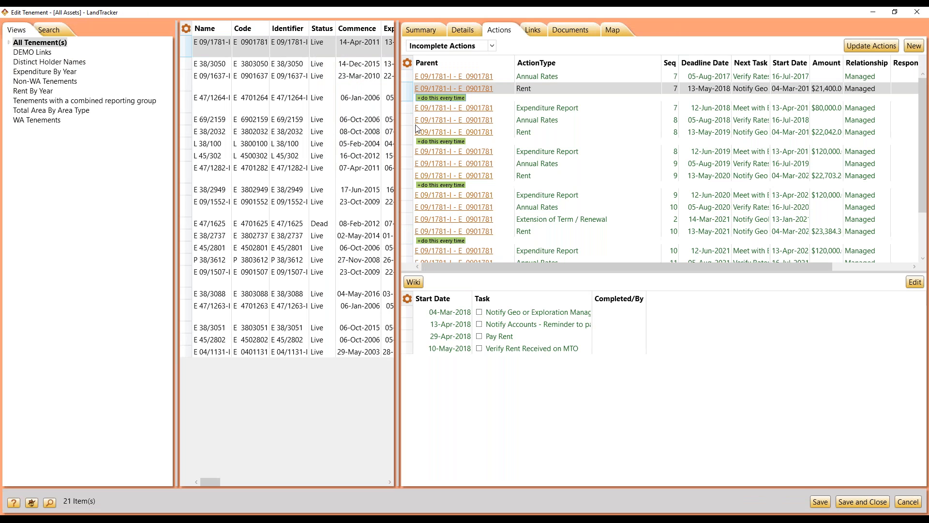
click(546, 120)
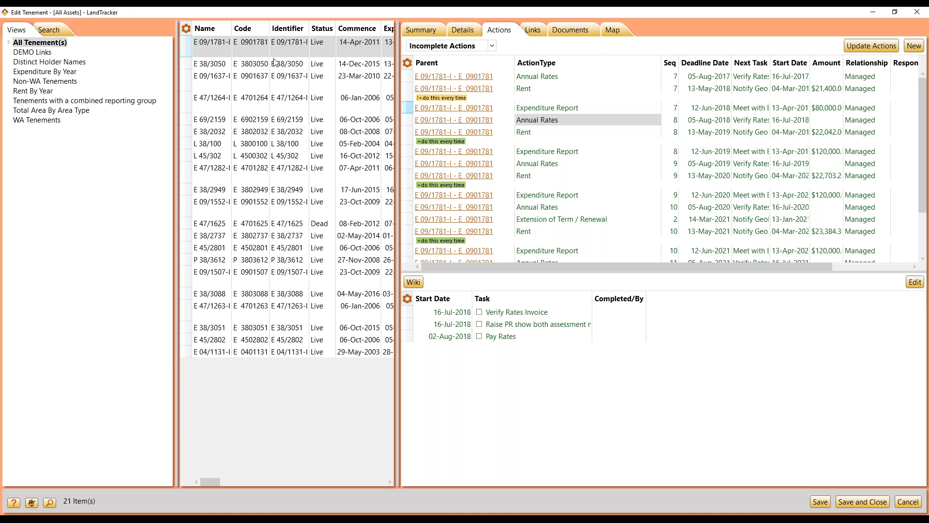
click(62, 410)
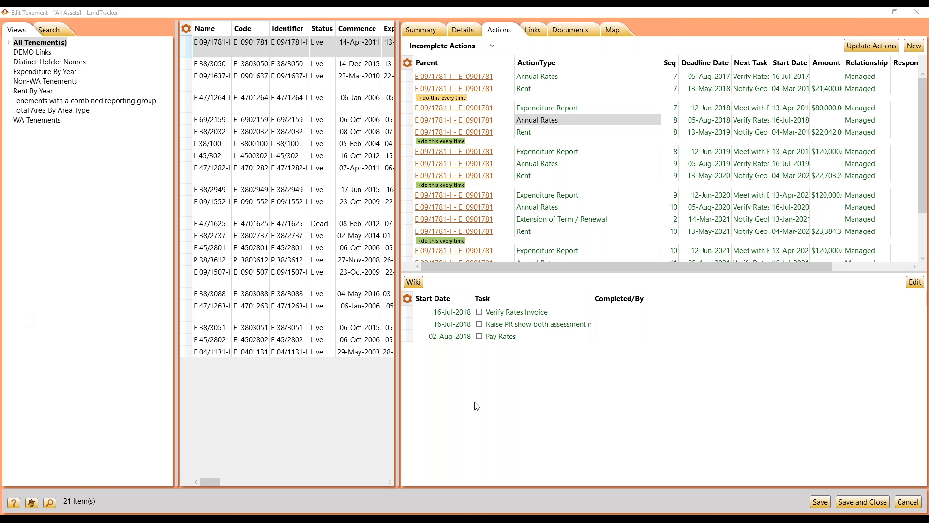
Step: Save the tenement and add a new Interim Rates Notice action to it
click(821, 505)
click(913, 47)
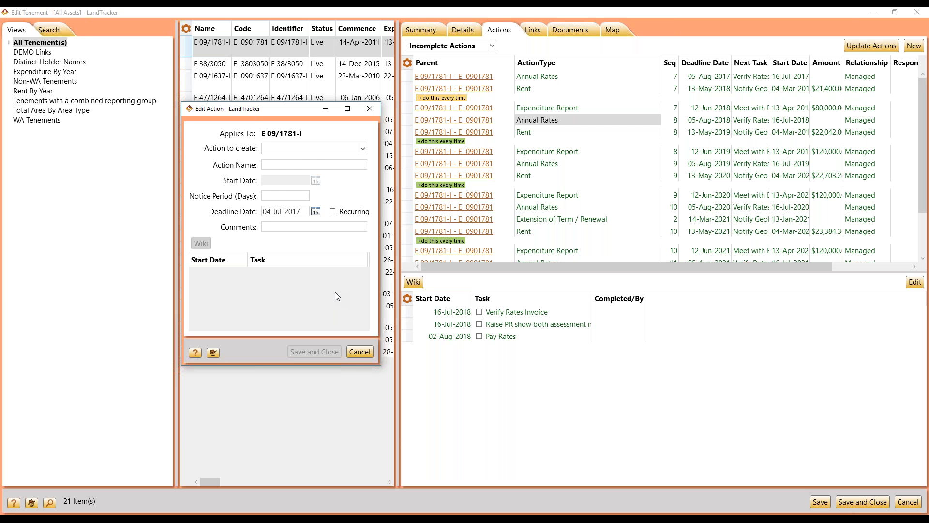
click(362, 148)
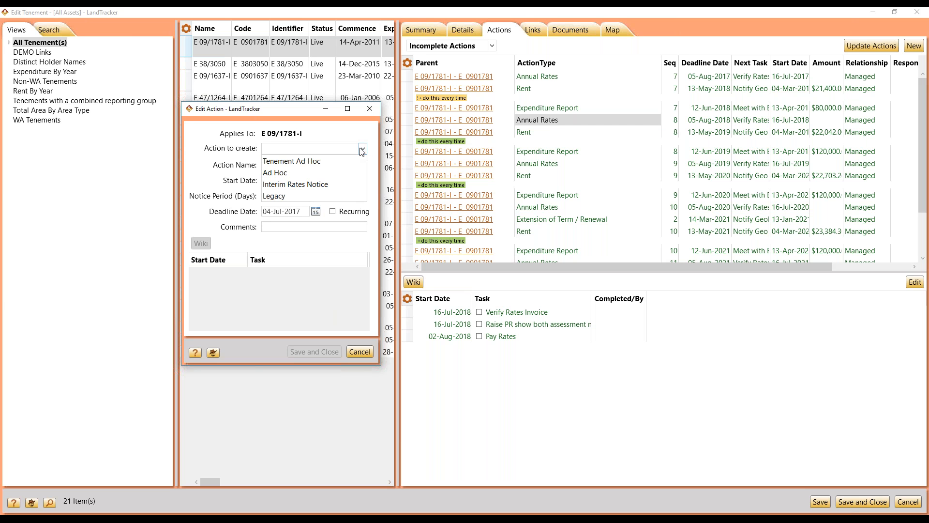
click(313, 185)
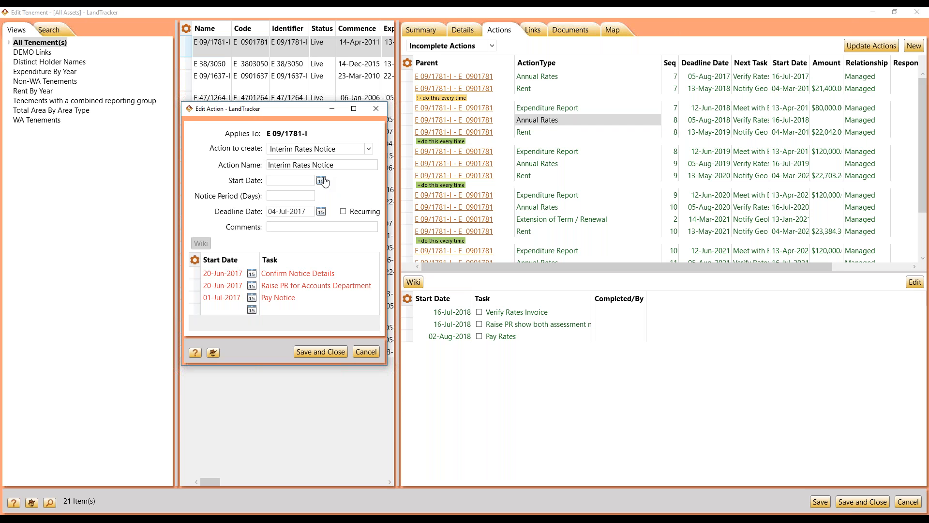
click(327, 354)
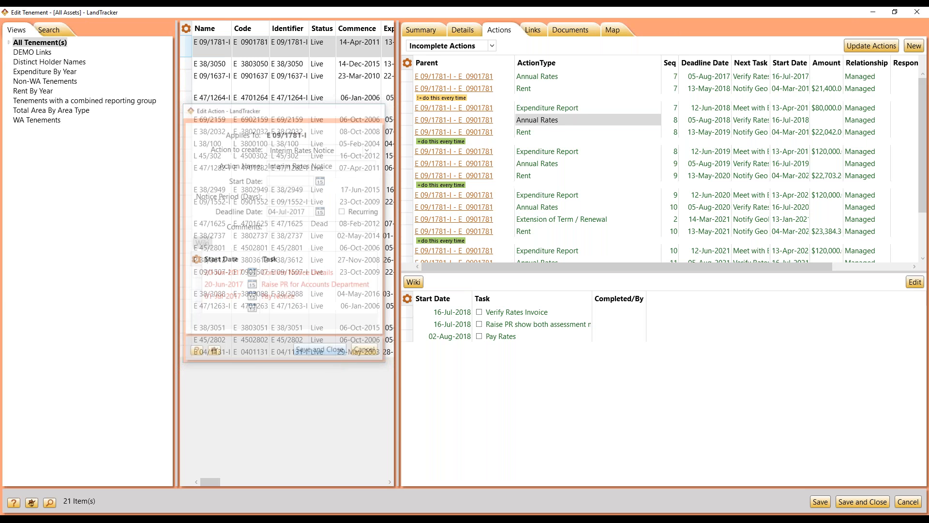
Step: Start another new action of type Ad Hoc and make it recurring
click(913, 46)
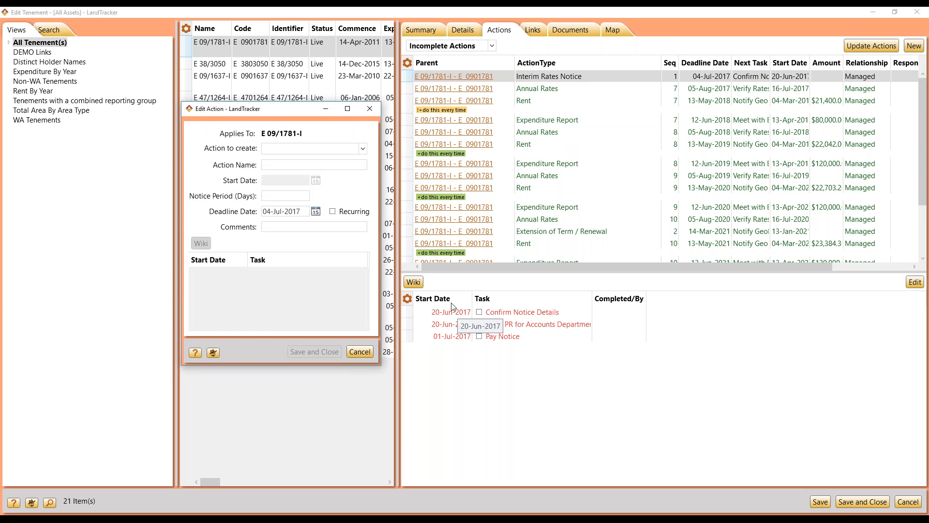
click(352, 149)
click(313, 175)
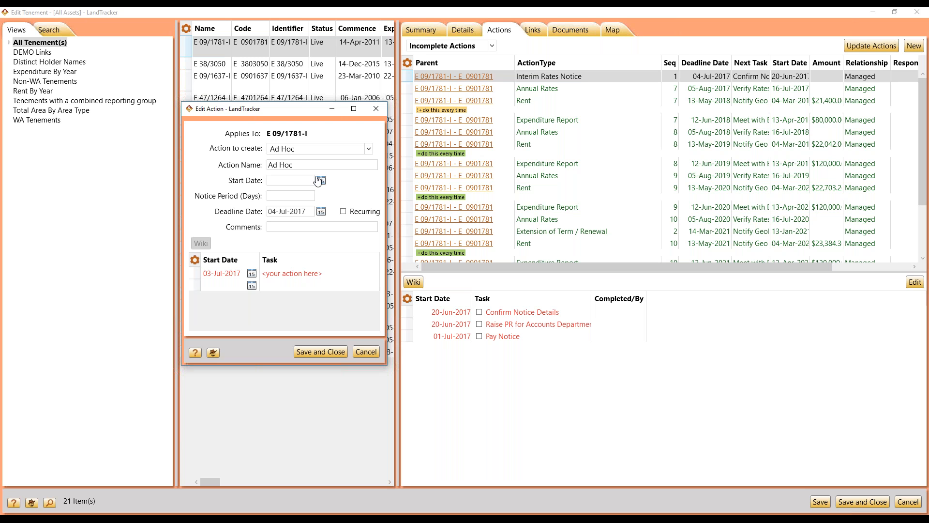
click(343, 212)
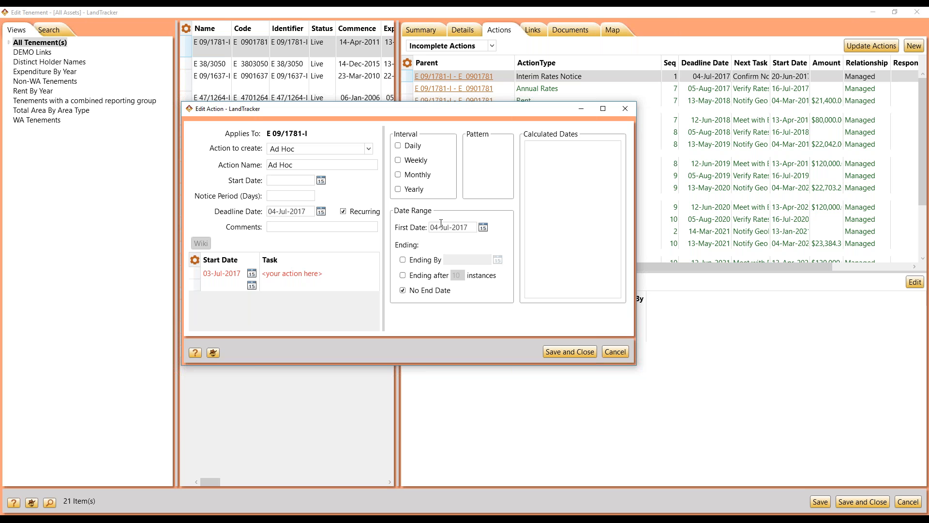
Step: Set the Ad Hoc action to recur monthly every 3 months on day 15 and save it
click(399, 175)
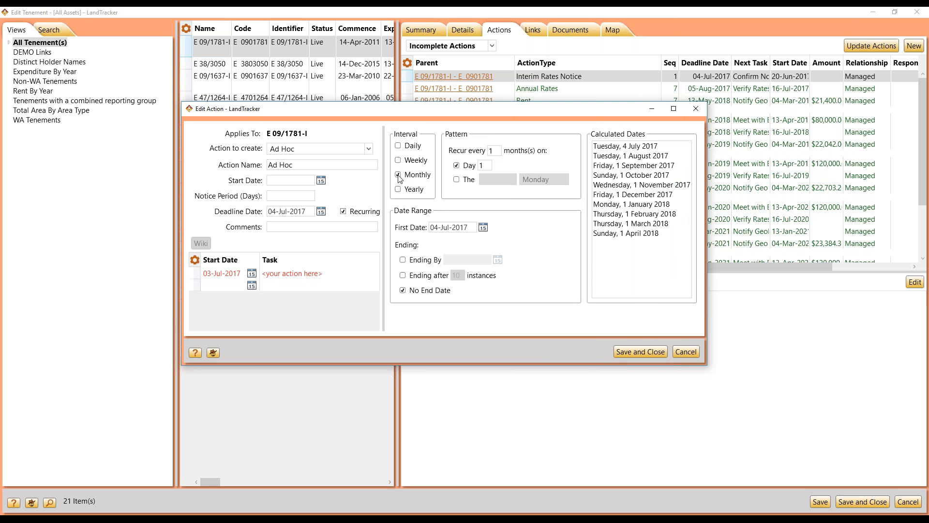
click(486, 151)
text(3)
click(485, 164)
text(5)
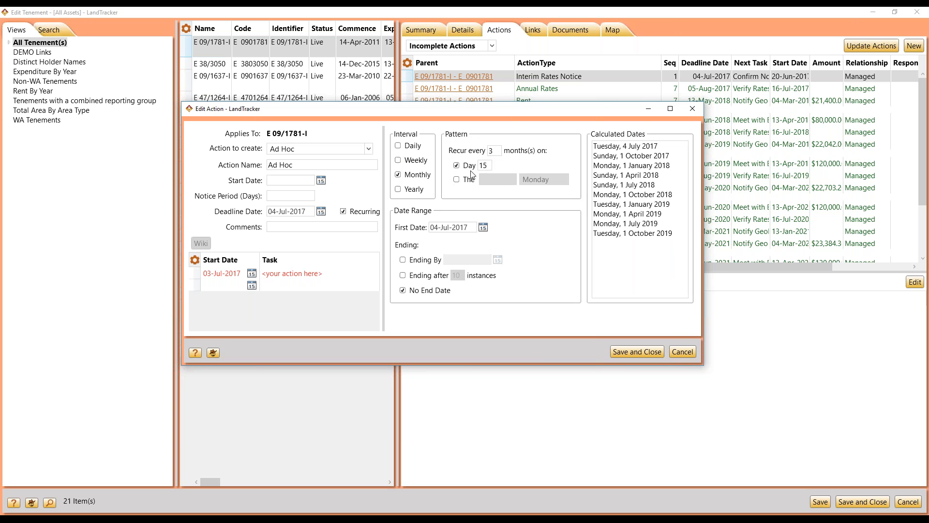
key(Tab)
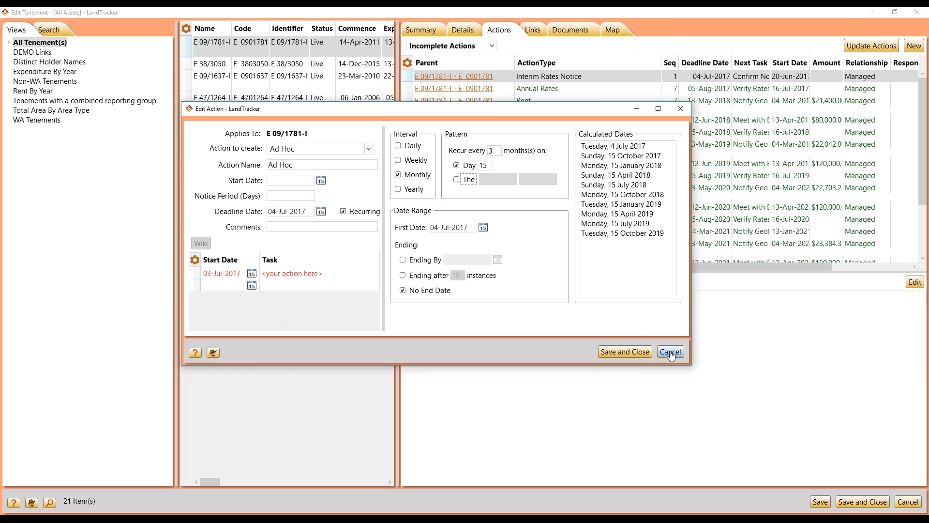
click(625, 351)
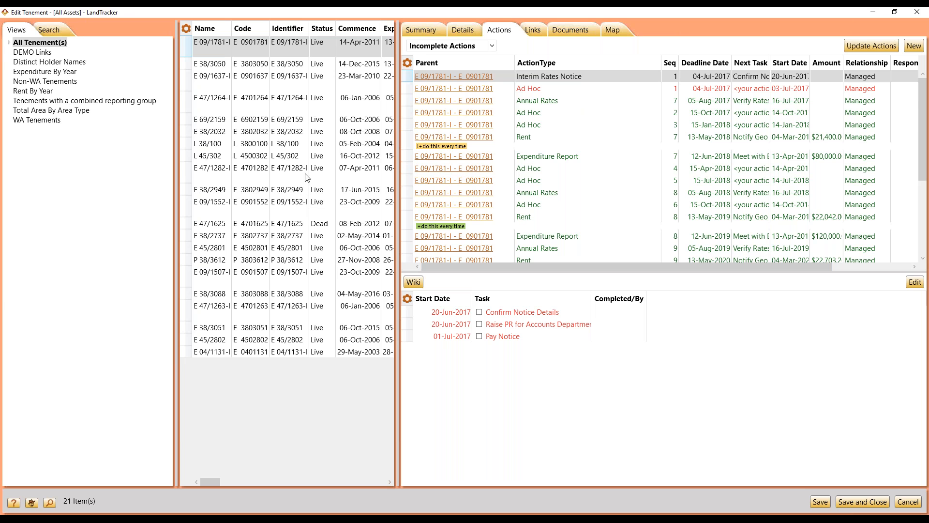
Step: Widen the tenement grid and add the Warnings column to it
drag(400, 105, 640, 112)
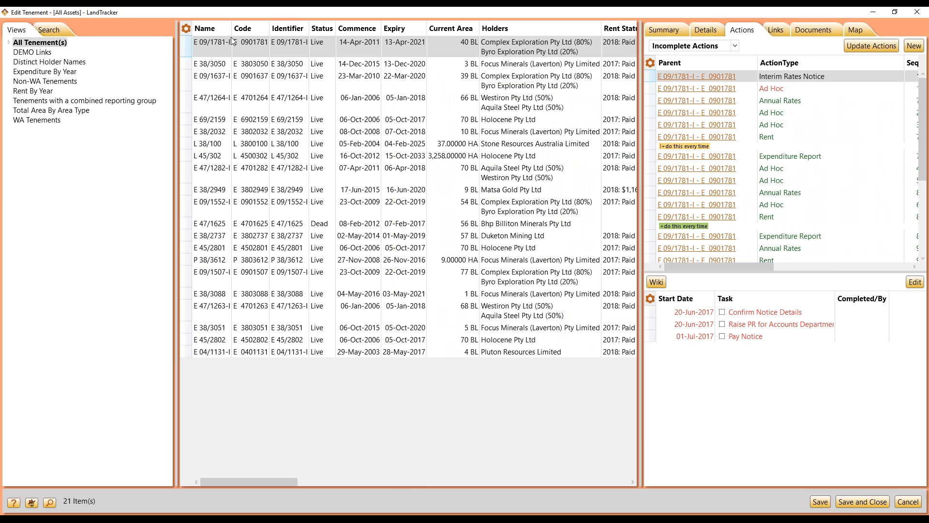
right_click(188, 29)
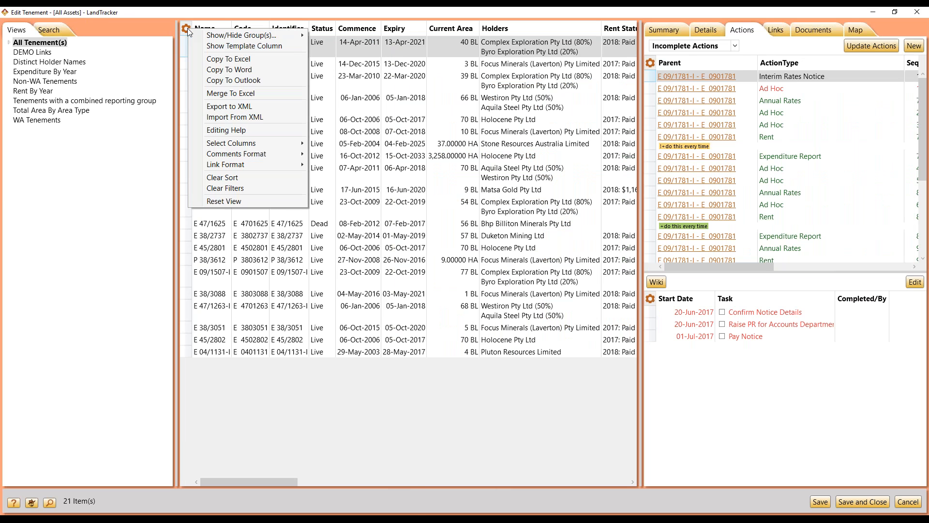
mouse_move(234, 148)
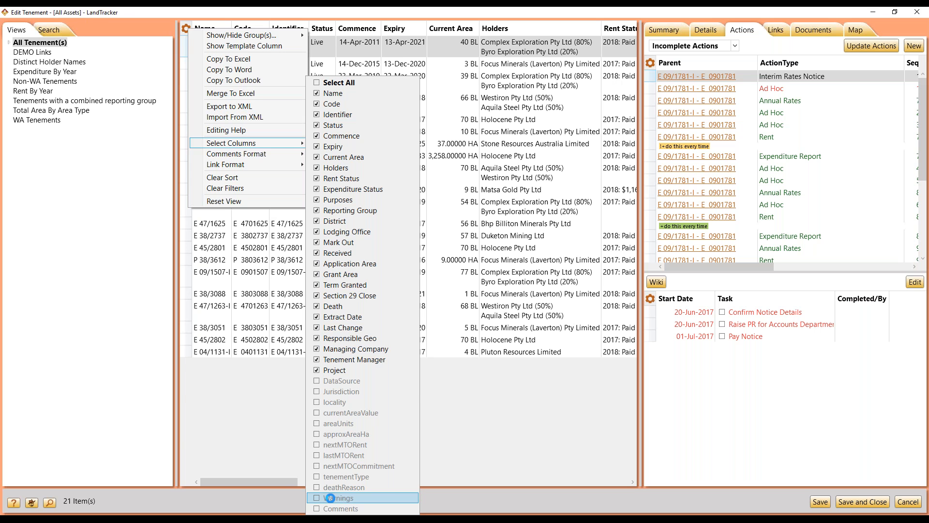
click(330, 498)
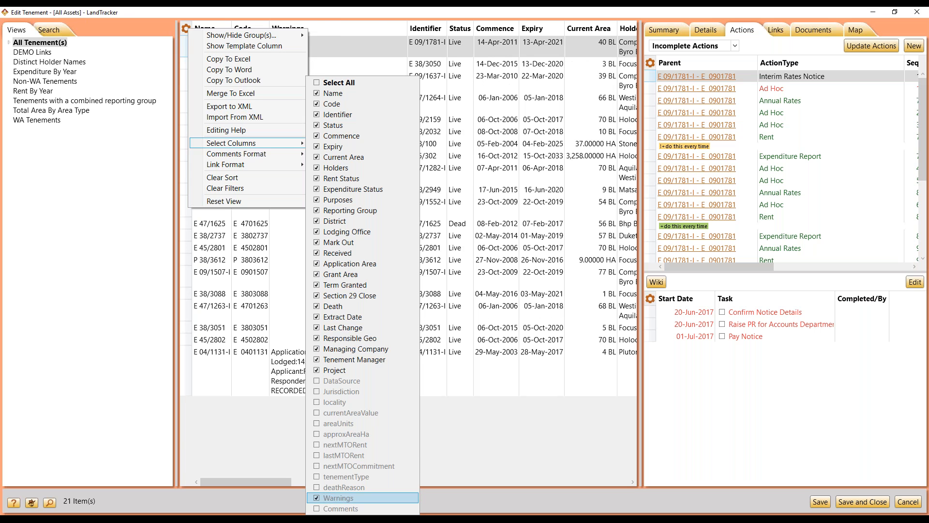
click(470, 442)
click(338, 381)
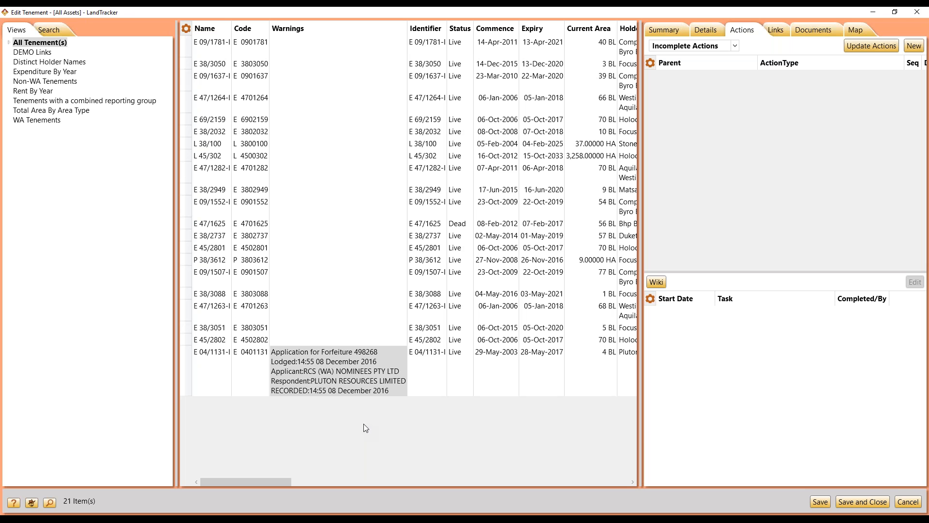
Step: Change the status of tenement E 38/3050 to LIVE
click(458, 68)
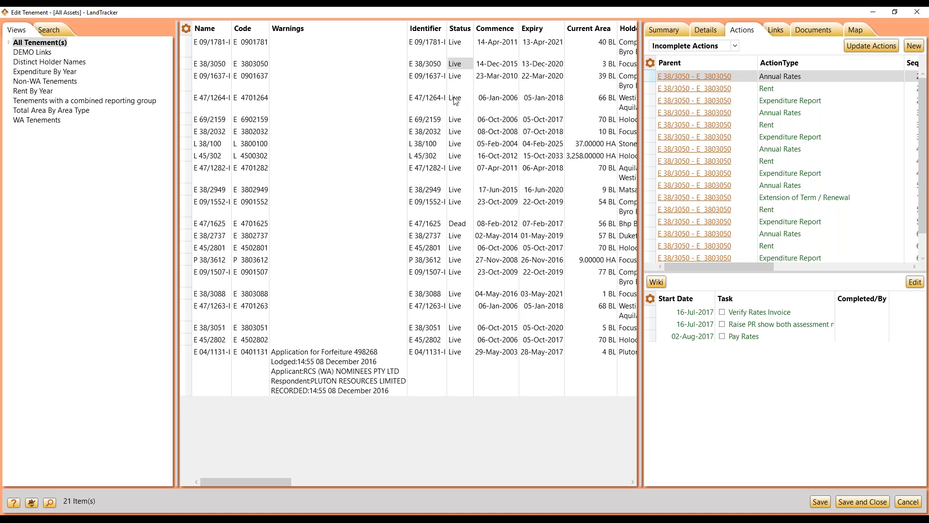
click(456, 63)
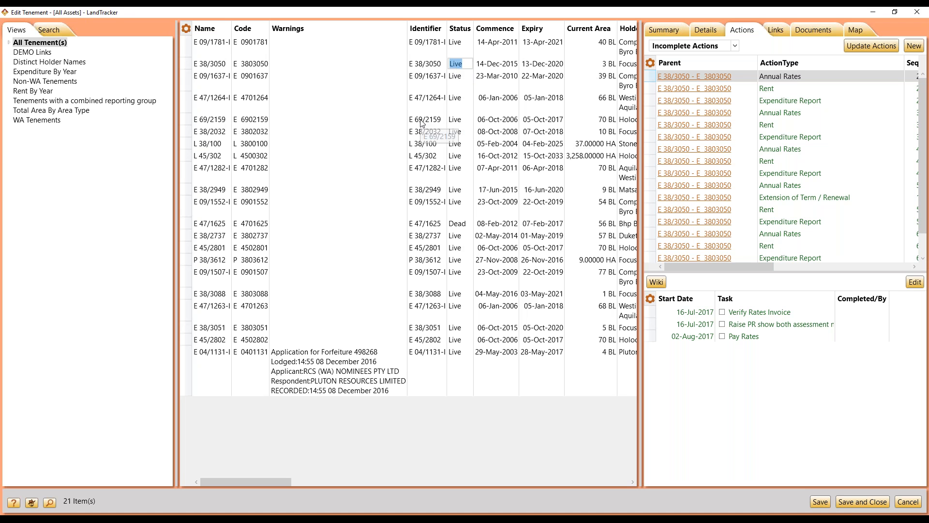
text(Live)
key(BackSpace)
key(BackSpace)
key(BackSpace)
text(IVE)
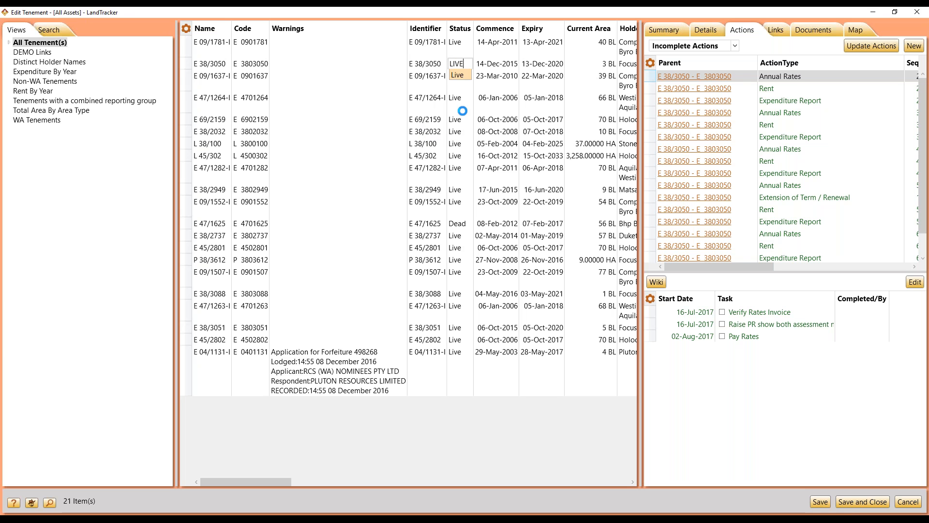
click(463, 111)
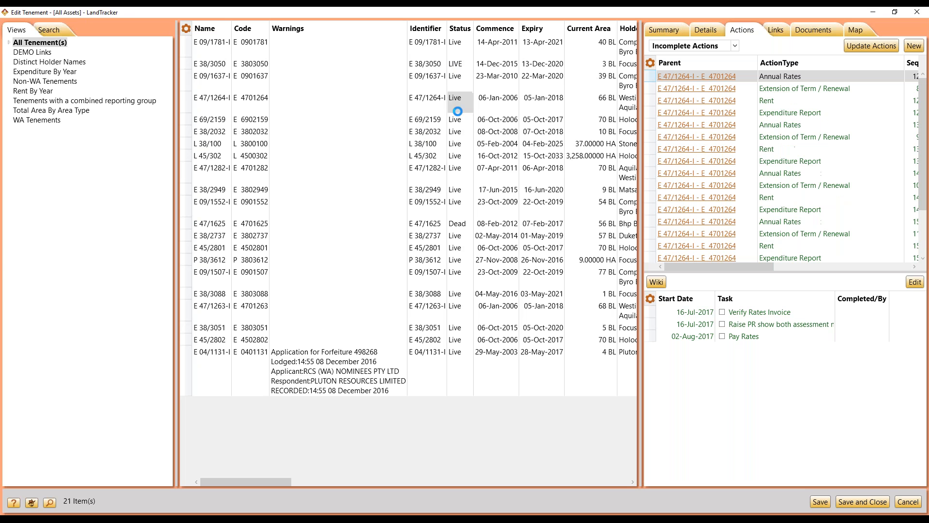
right_click(469, 29)
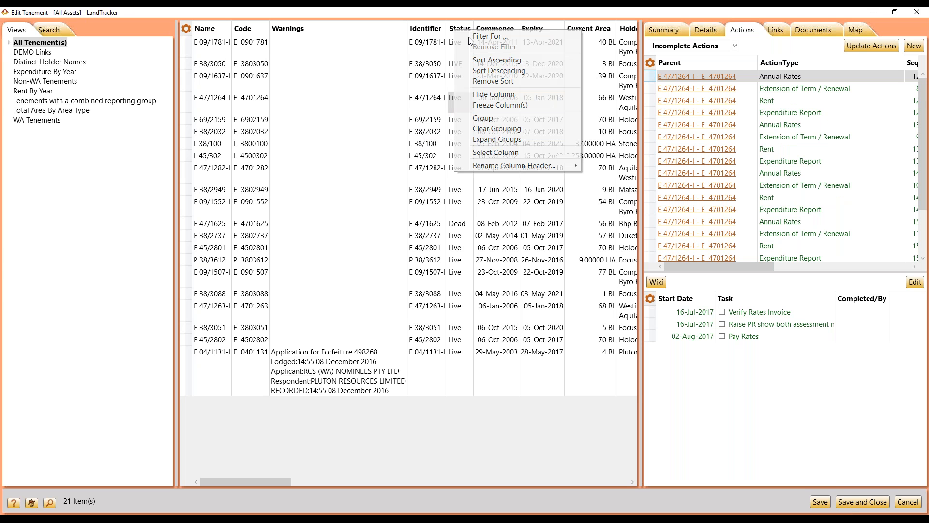
click(470, 38)
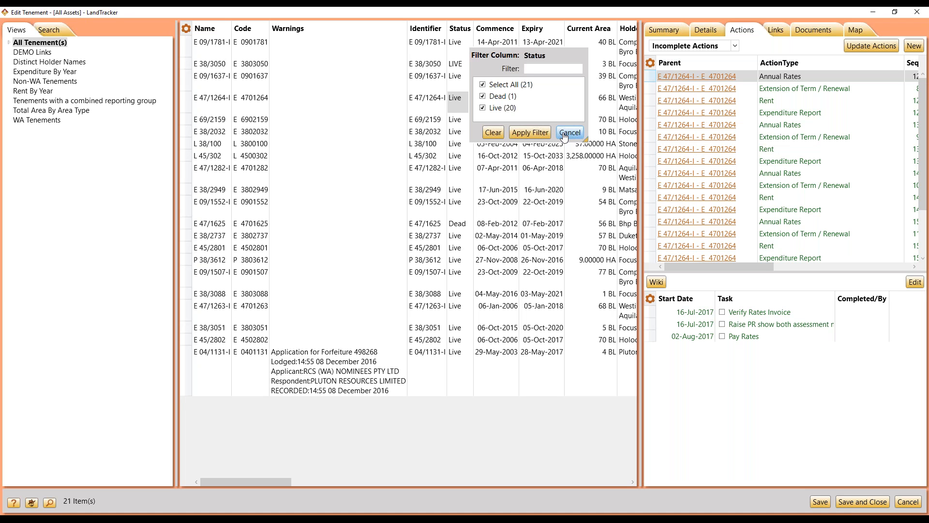
click(564, 134)
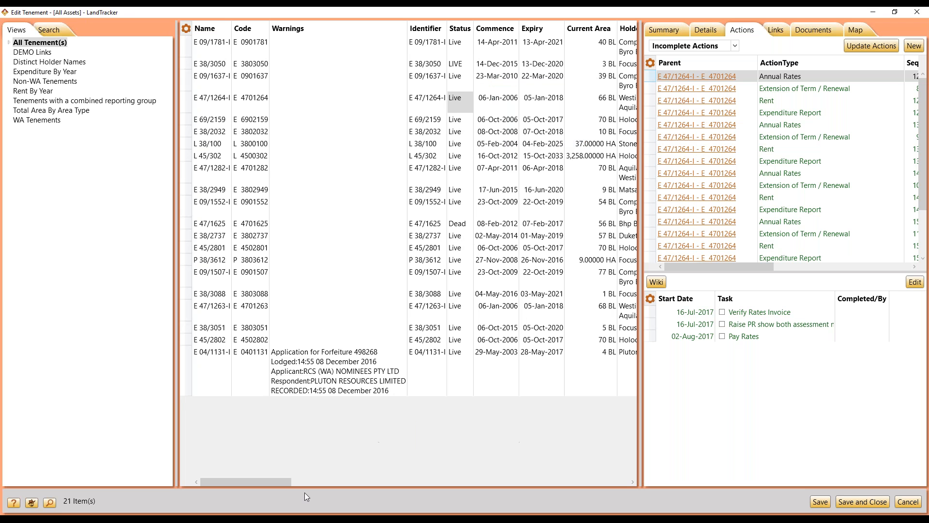
Step: Set the status of tenement E 47/1264 to Dead
drag(286, 479, 314, 476)
text(d)
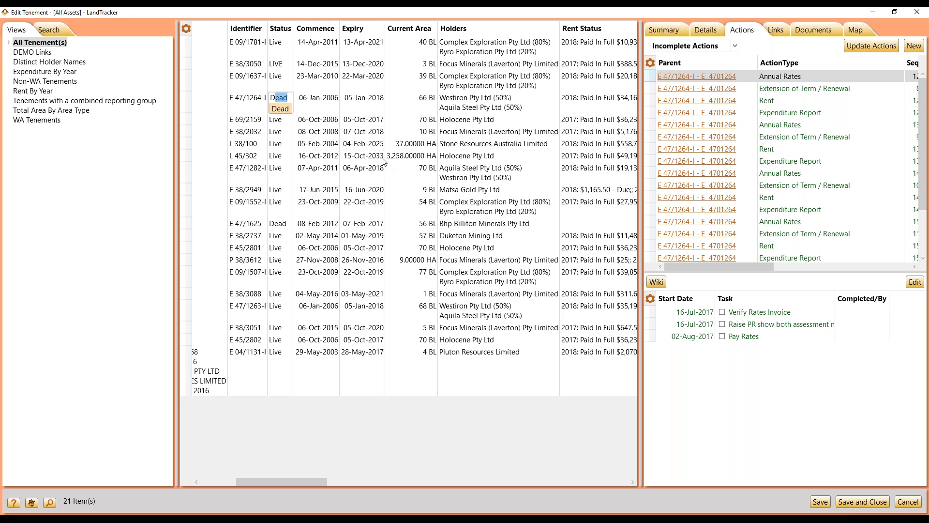
click(280, 110)
click(280, 111)
click(279, 132)
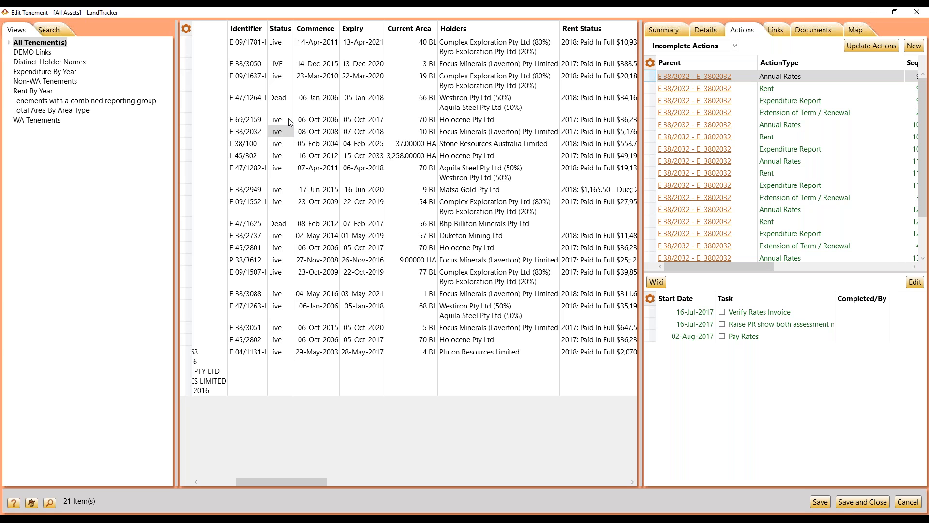
Step: Open the Expenditure By Year view
click(55, 74)
click(461, 291)
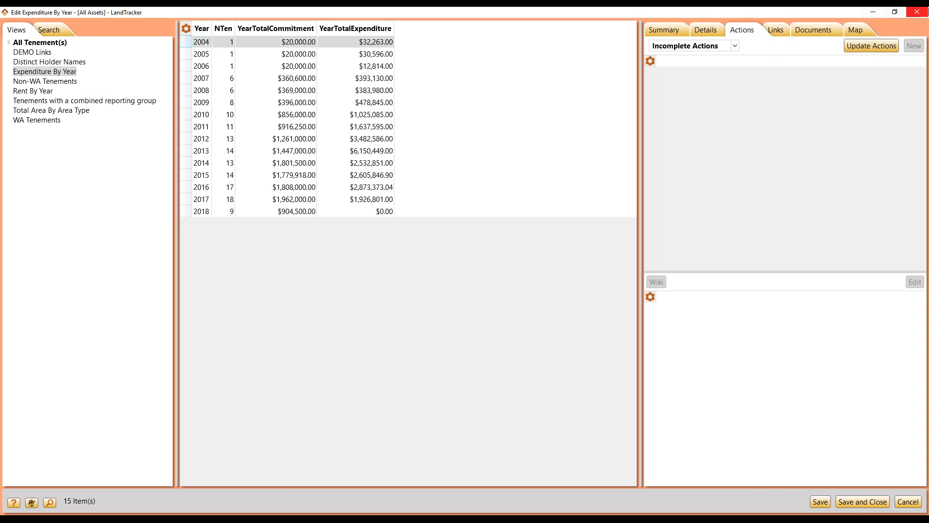
Step: Close the tenement editor and attempt to import the abc tenement row
click(917, 11)
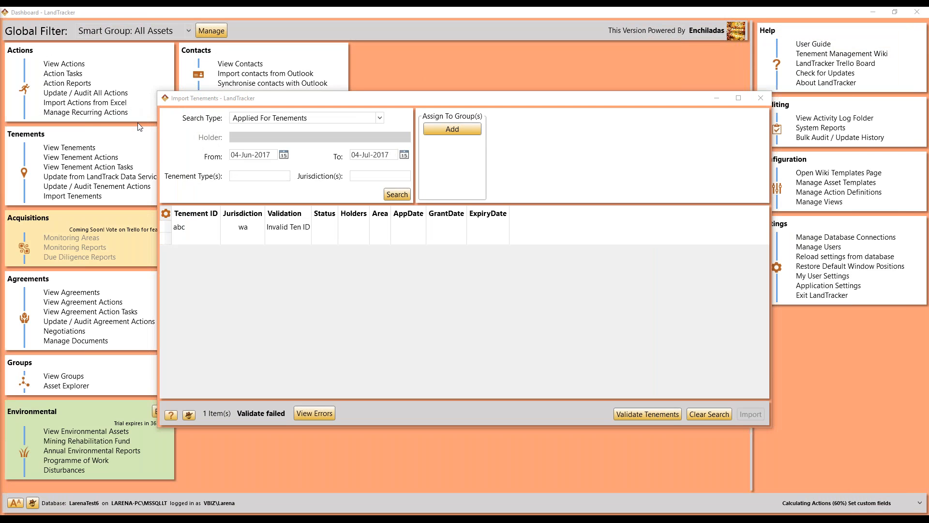
click(172, 227)
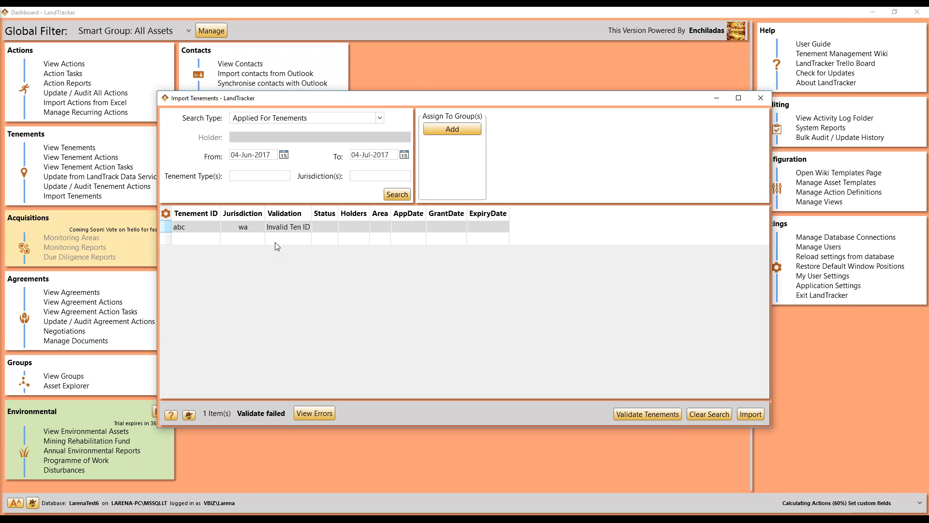
click(745, 414)
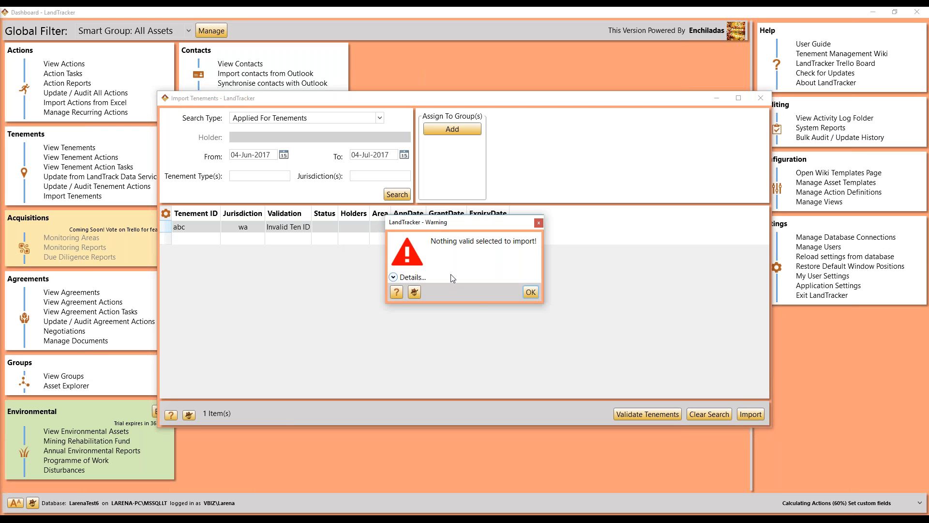
Step: Look up the import warning in the wiki's Nothing valid selected to import entry, then dismiss the warning
click(396, 292)
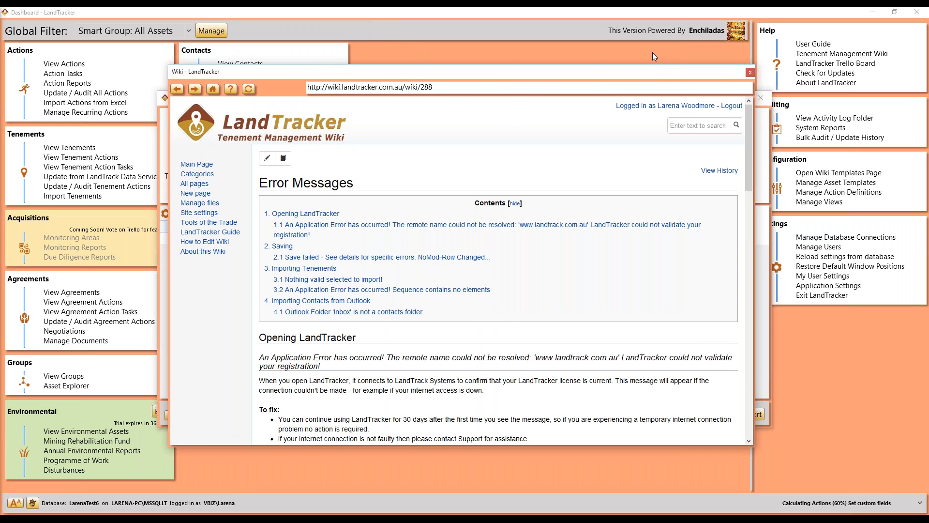
drag(739, 154, 737, 54)
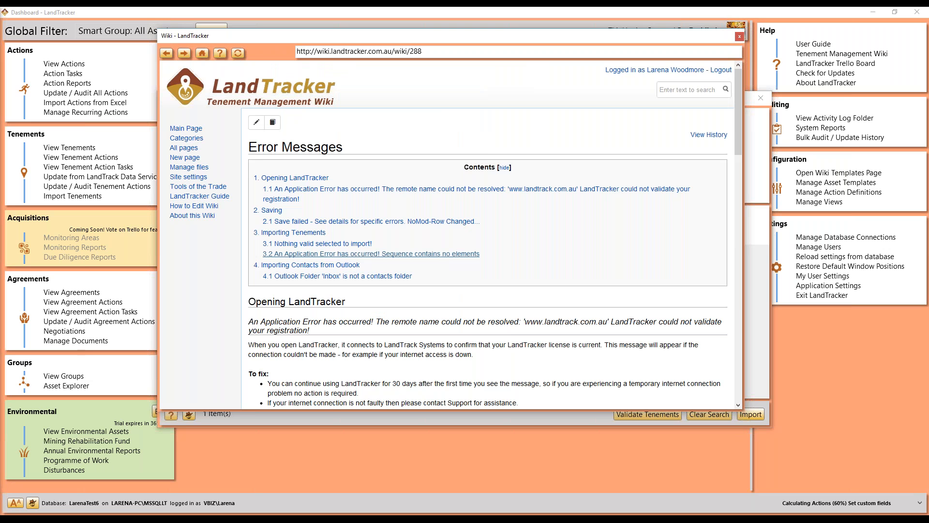
click(333, 254)
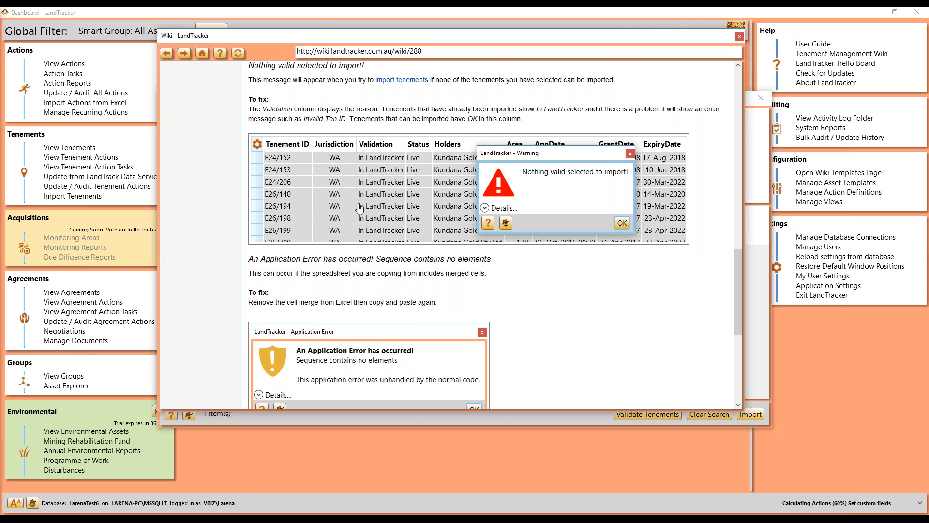
click(740, 38)
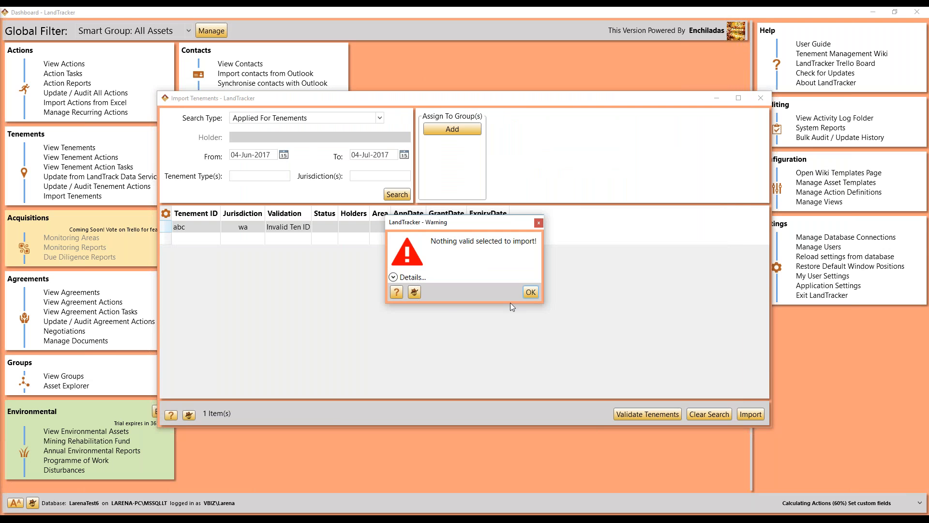
click(531, 292)
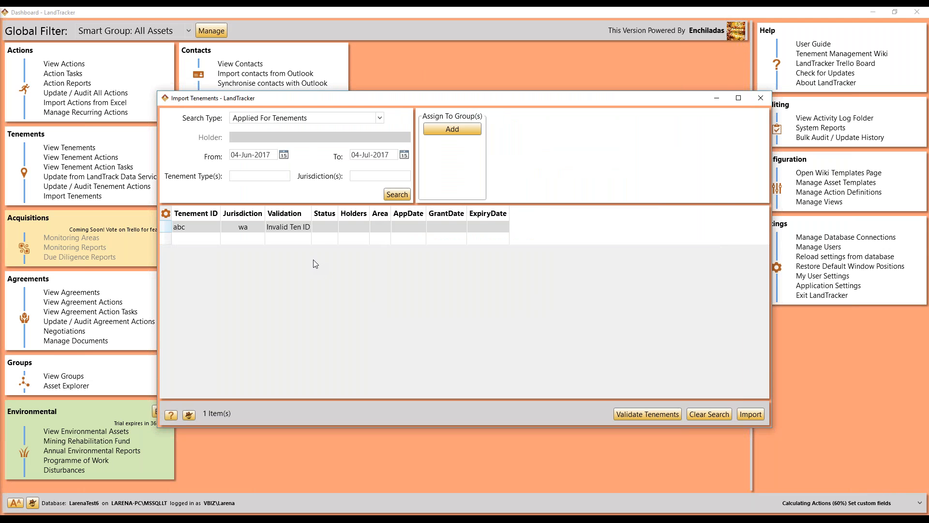
Step: Set the import search type to Holder Search
click(315, 120)
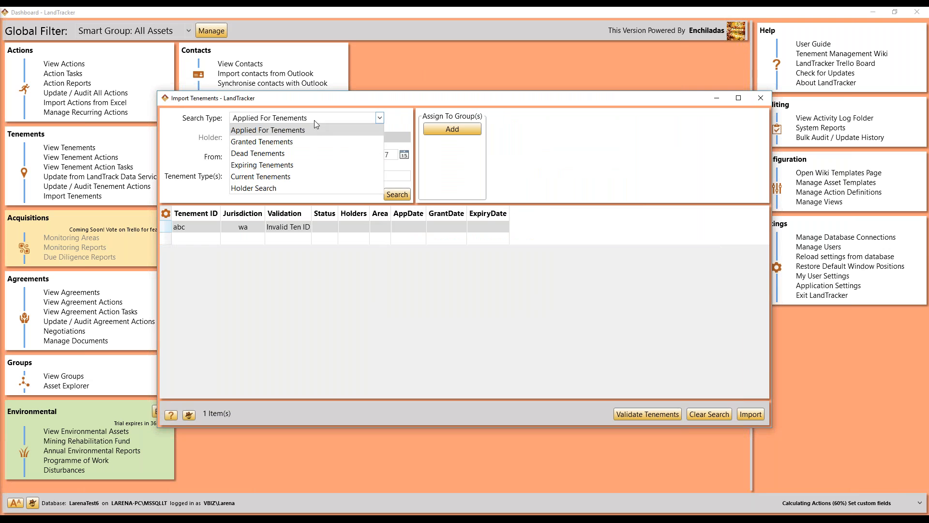
click(288, 188)
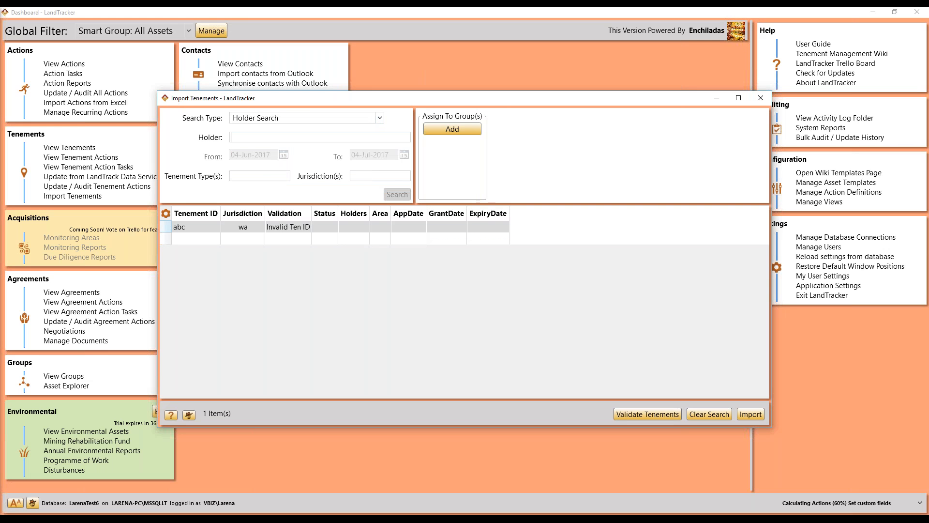